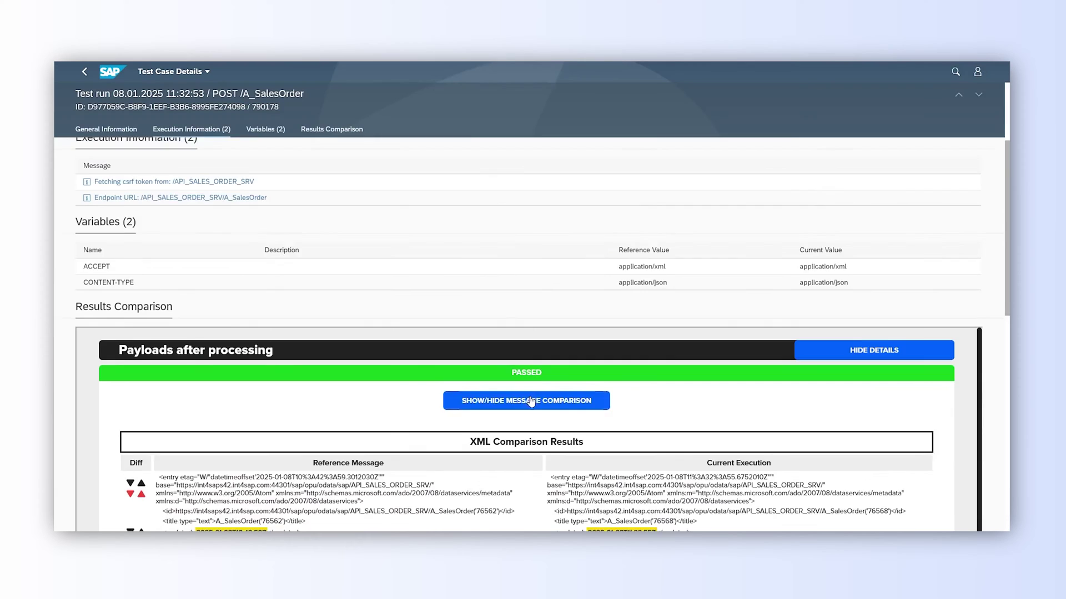
- Scroll through the cockpit's Test Scenarios folder list, where API Demo holds 0 tests
scroll(531, 401, down, 8)
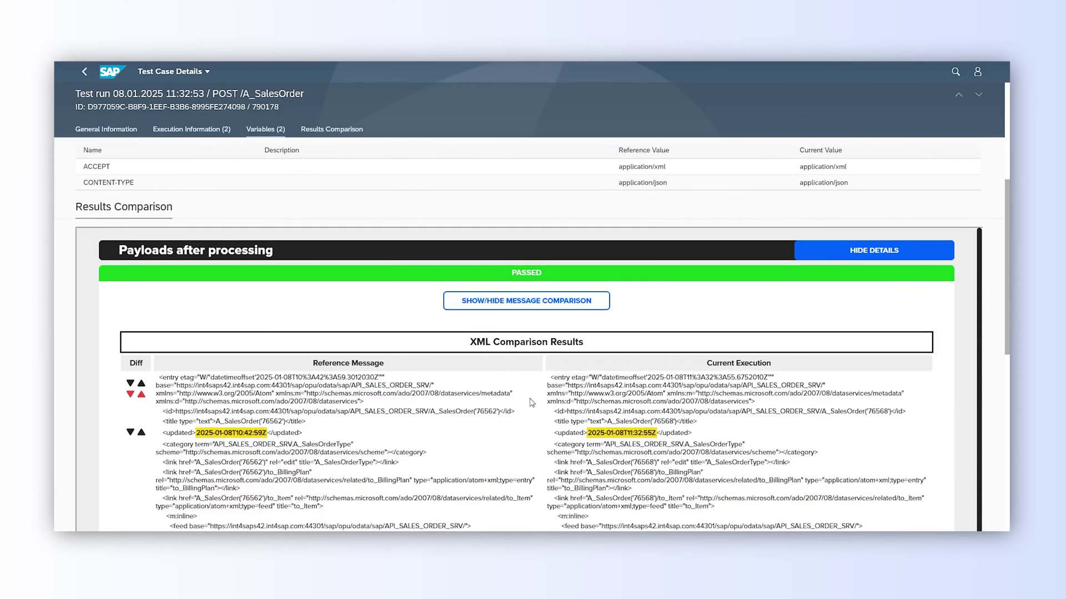
scroll(530, 401, down, 6)
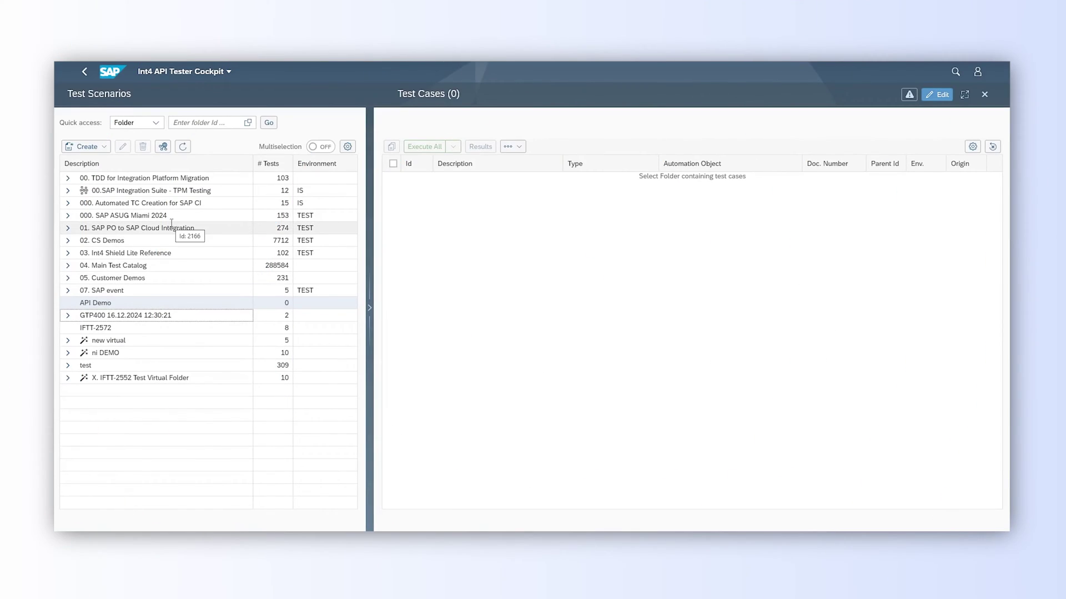
- Choose the API_SALES_ORDER_SRV service from the IS - QA (IS) environment for import
click(164, 147)
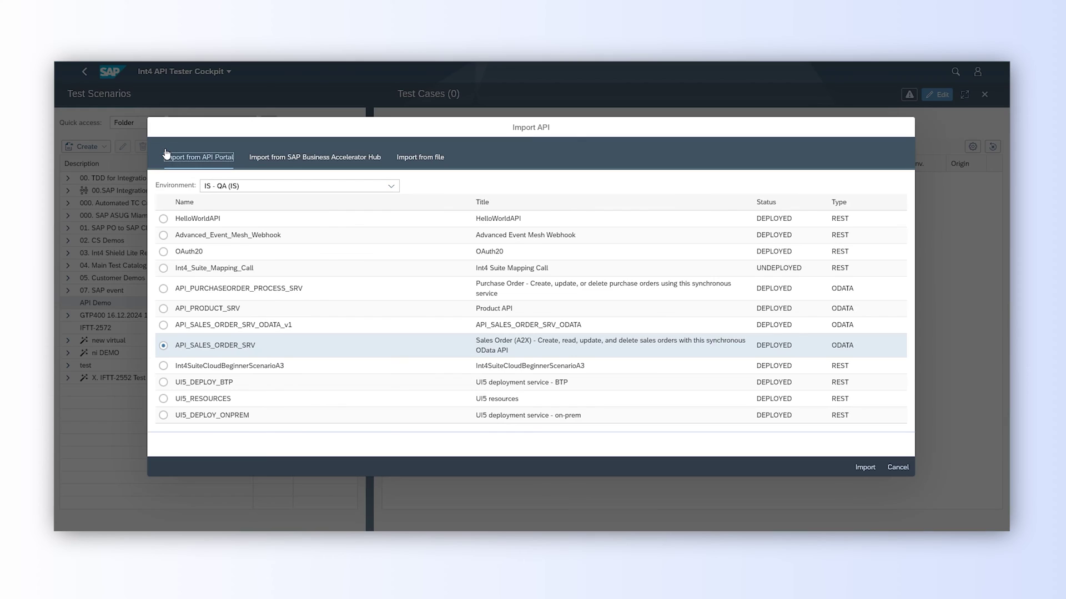
click(391, 187)
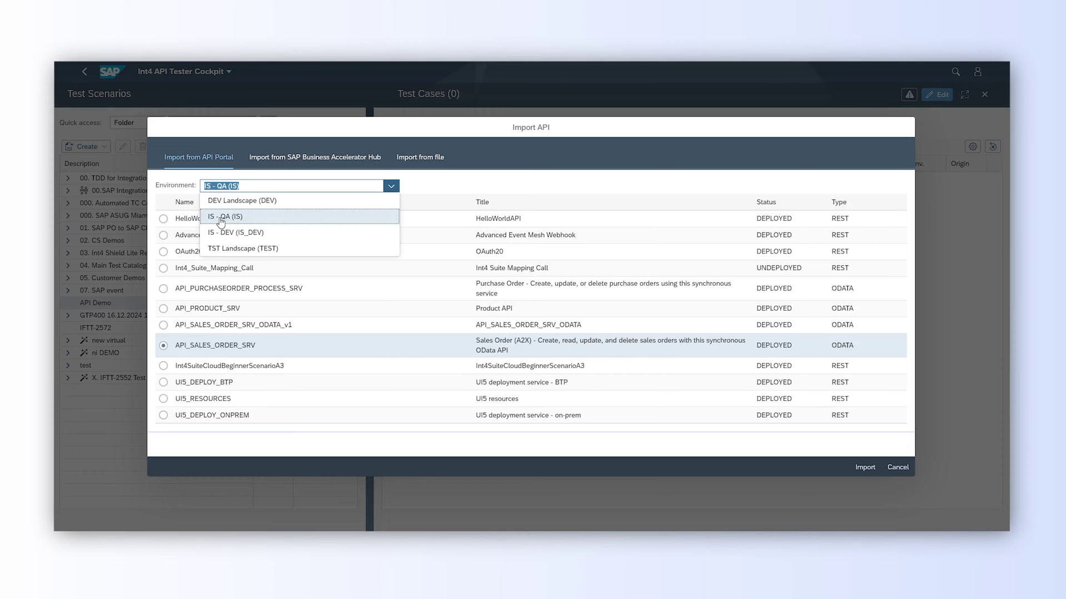
click(220, 220)
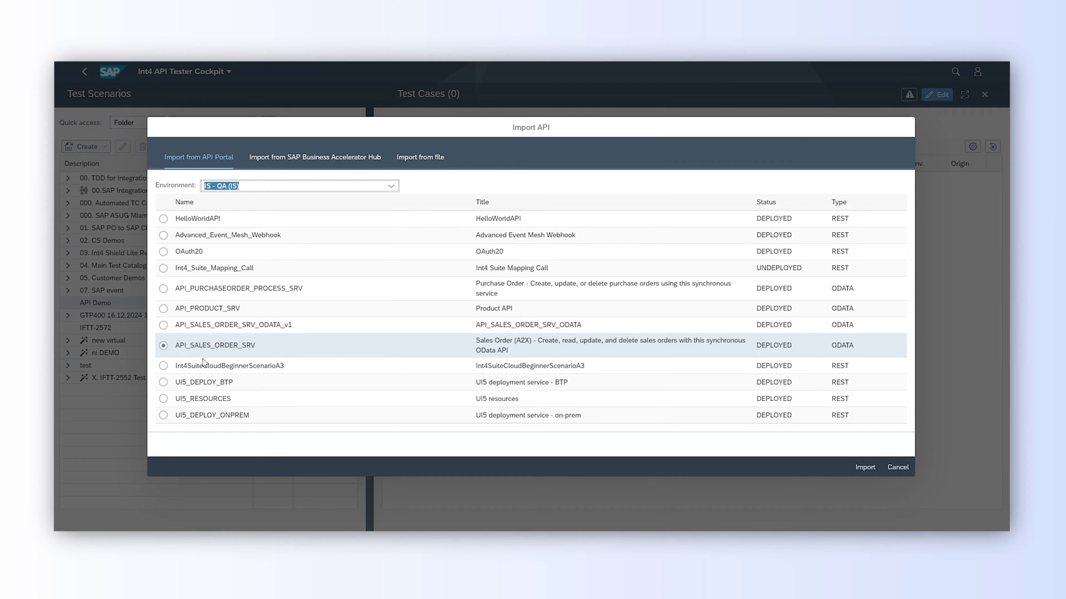
click(164, 347)
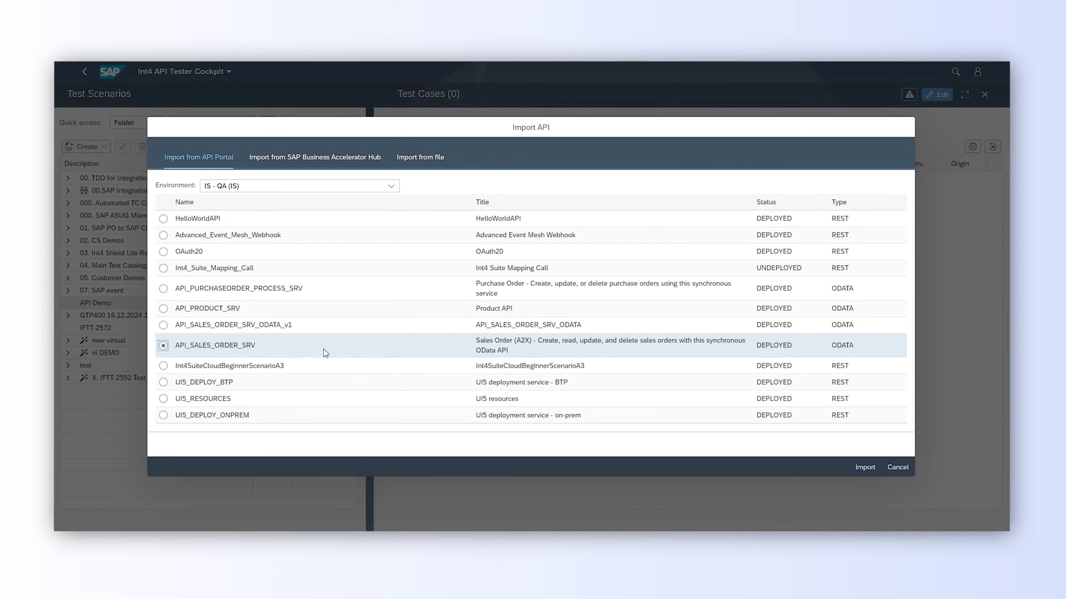
- Import the sales order API into the API Demo folder
click(865, 467)
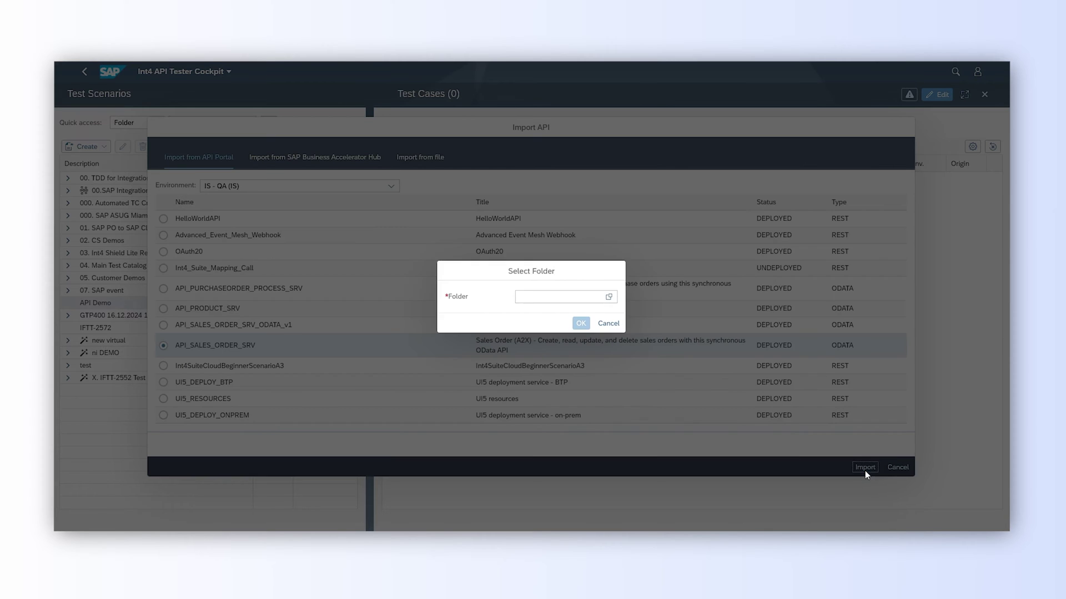
click(615, 298)
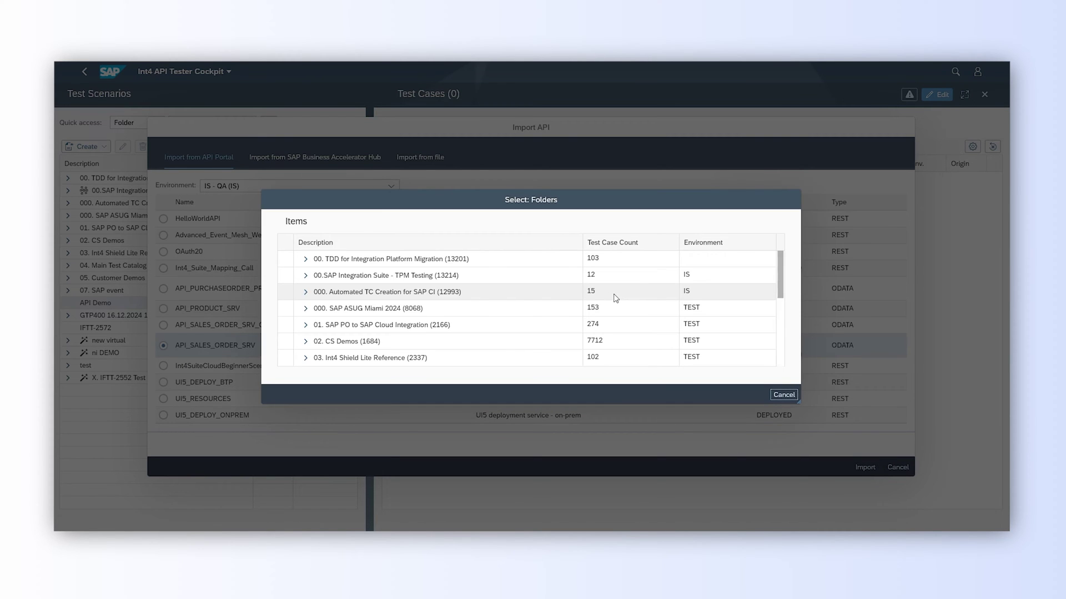
scroll(444, 338, down, 5)
scroll(288, 326, down, 1)
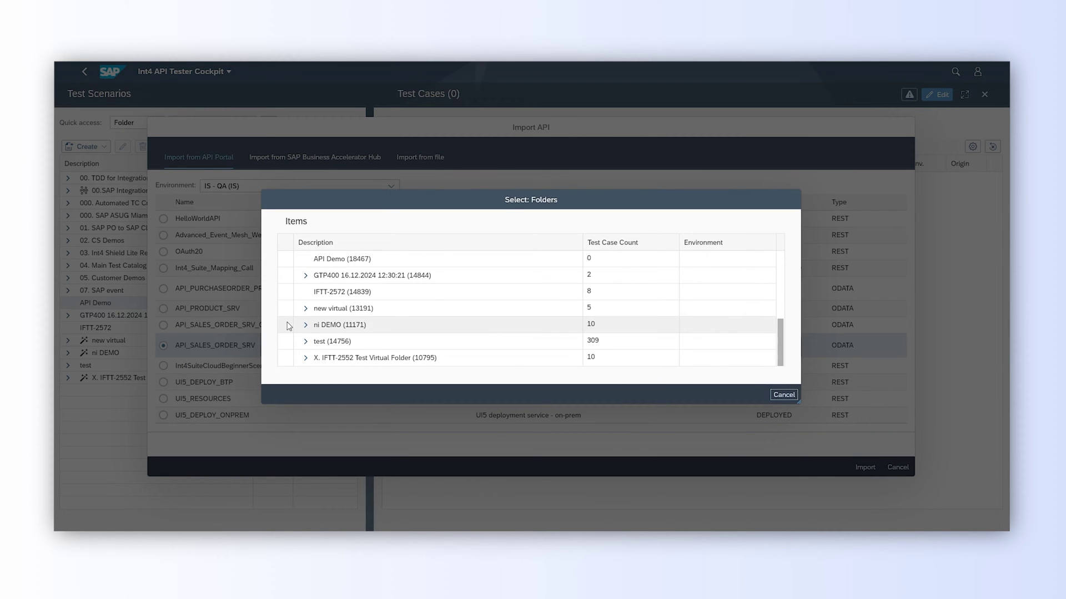
scroll(288, 326, up, 3)
click(310, 310)
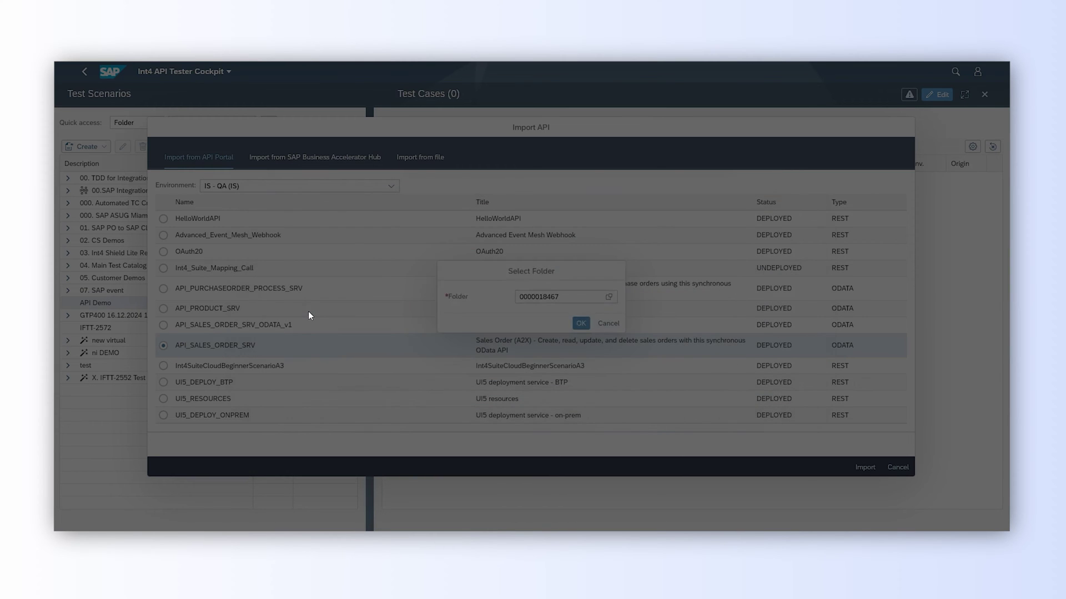
click(581, 322)
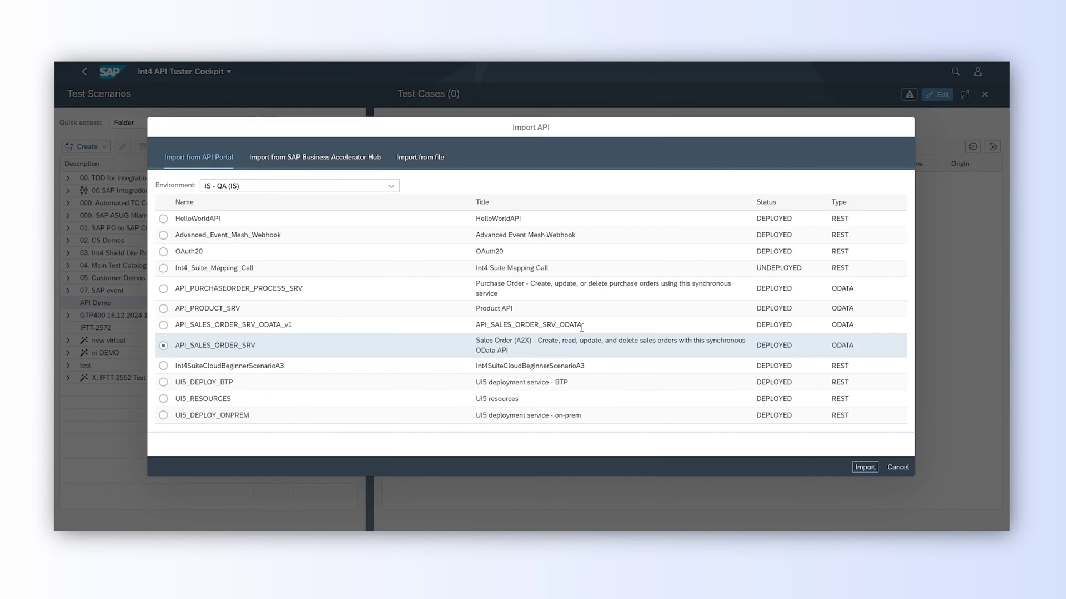
key(Return)
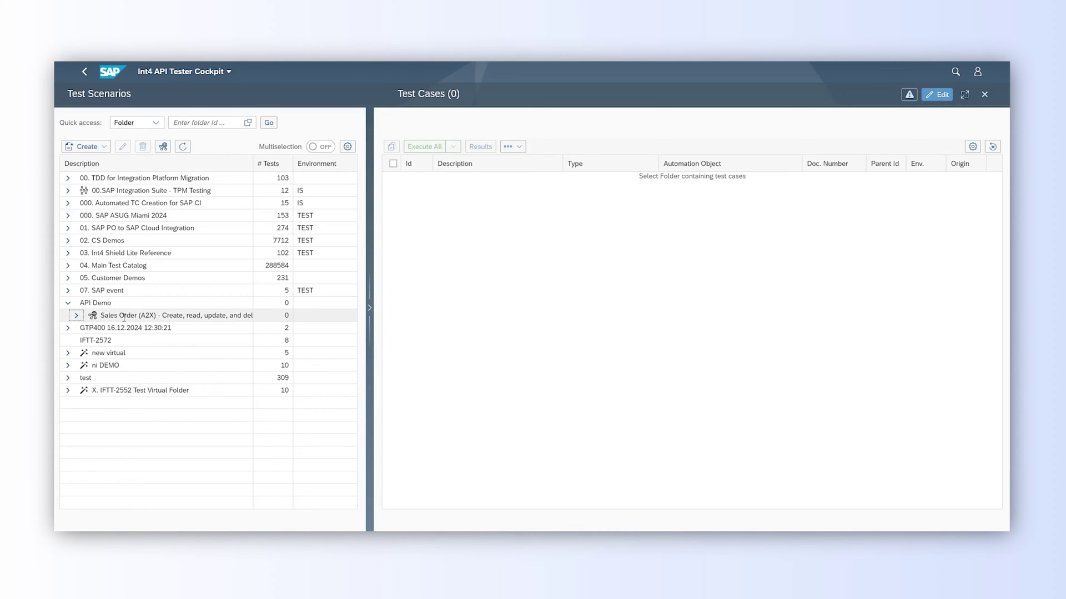
- Open POST /A_SalesOrder under Sales Order (A2X) > Sales Order Header
click(77, 316)
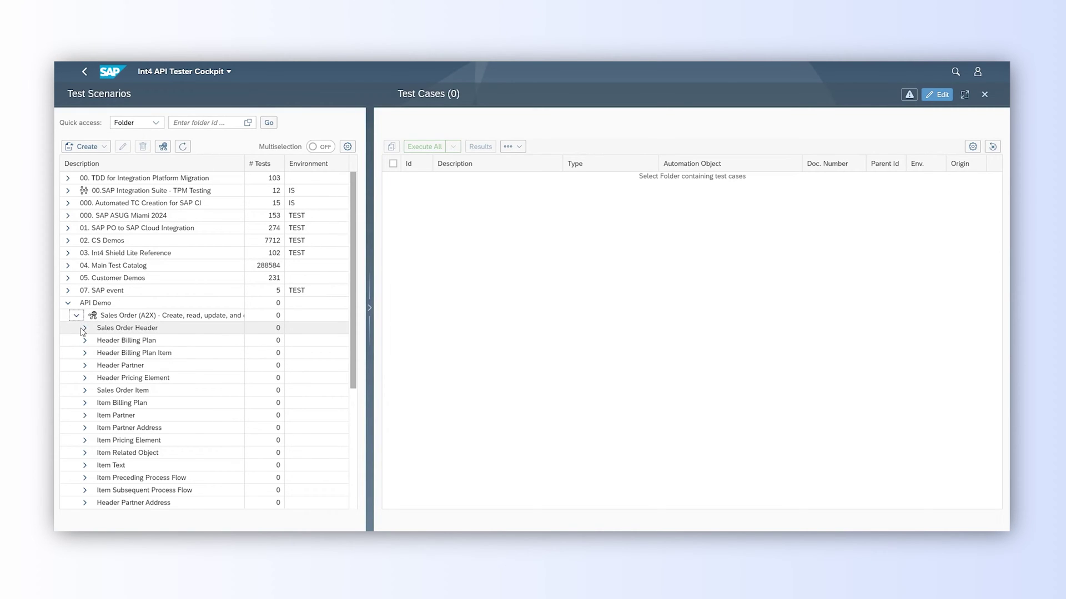
click(84, 328)
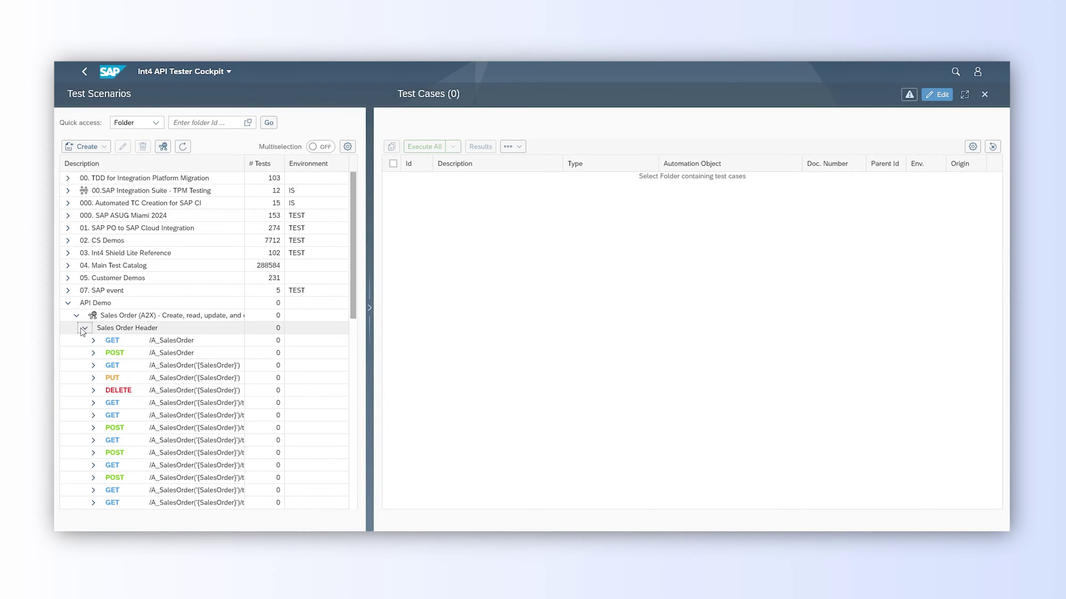
click(115, 351)
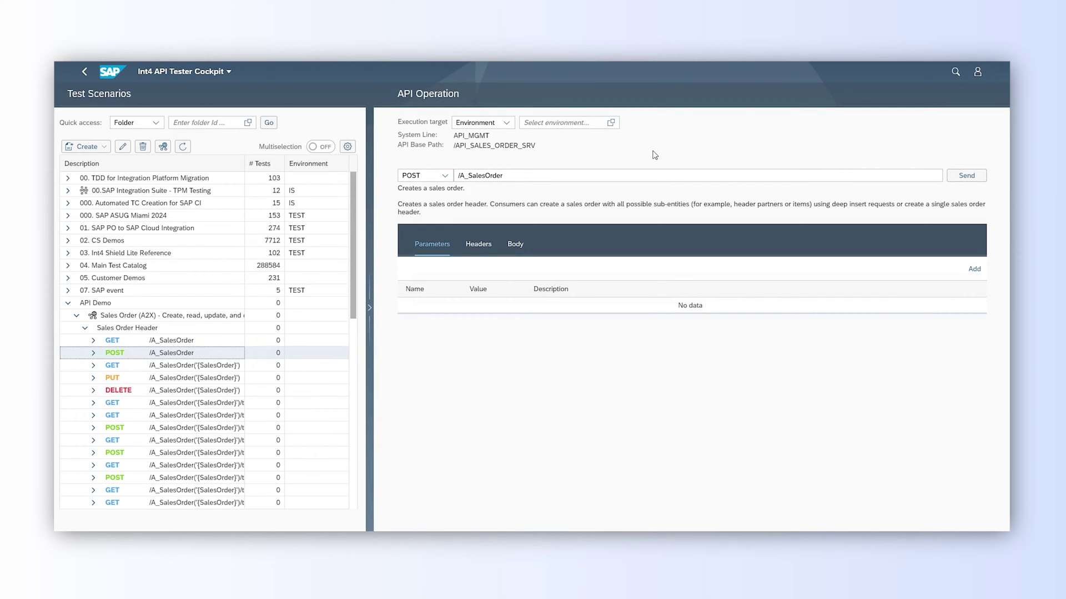
- Select IS as the execution environment for POST /A_SalesOrder
click(612, 124)
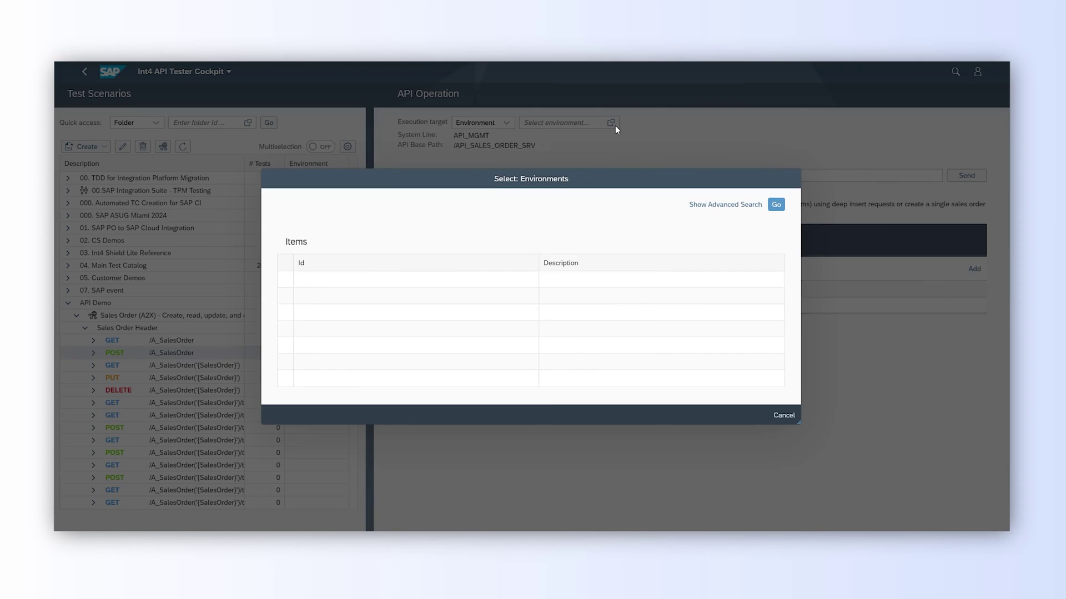
scroll(364, 333, down, 5)
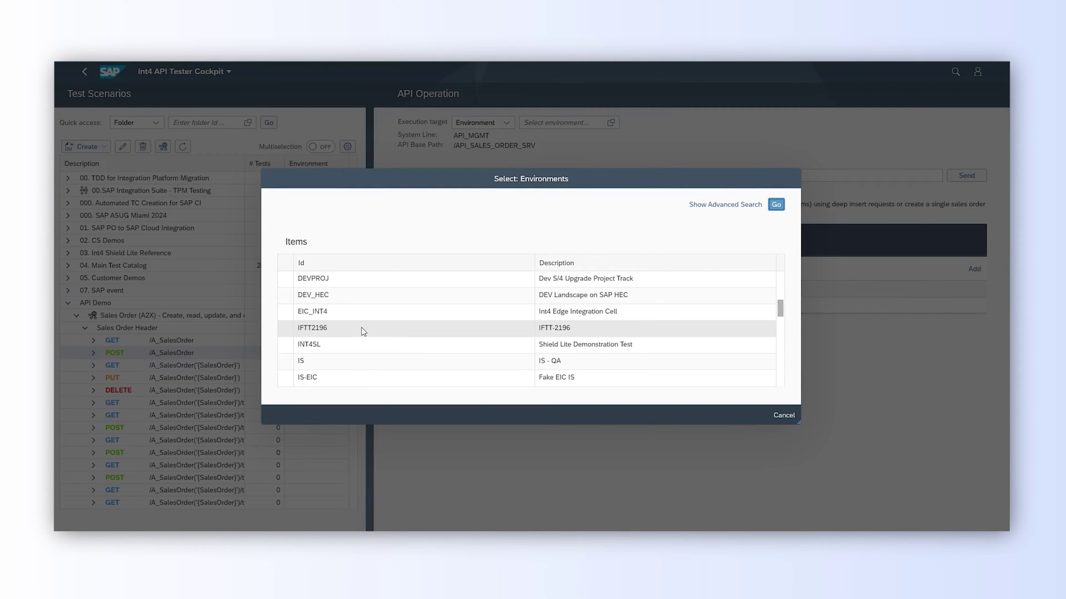
click(354, 369)
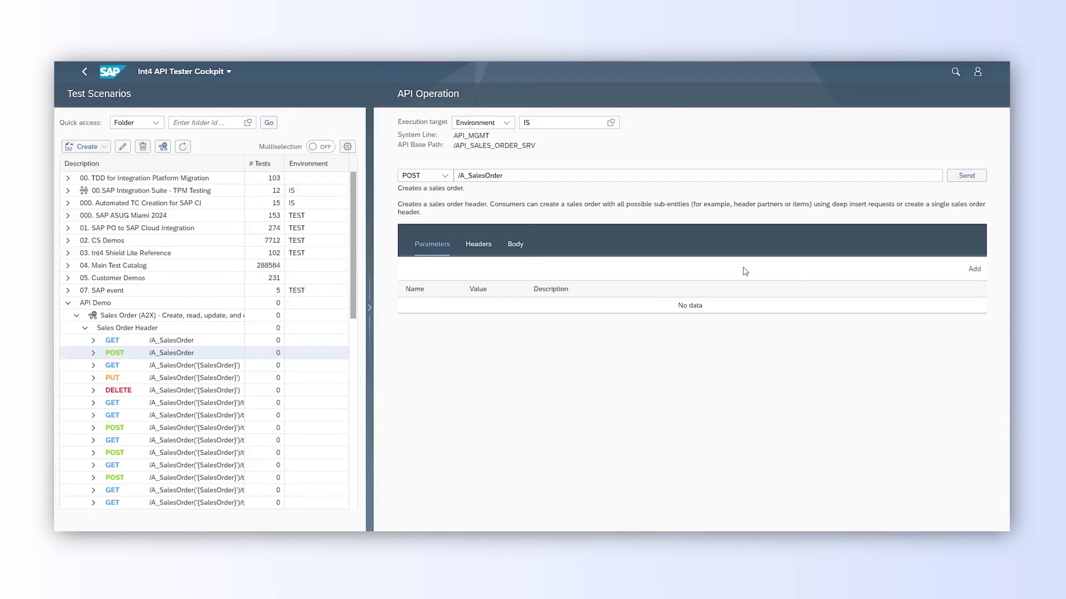
- Review the request headers and paste the sales order JSON into the request body
click(479, 247)
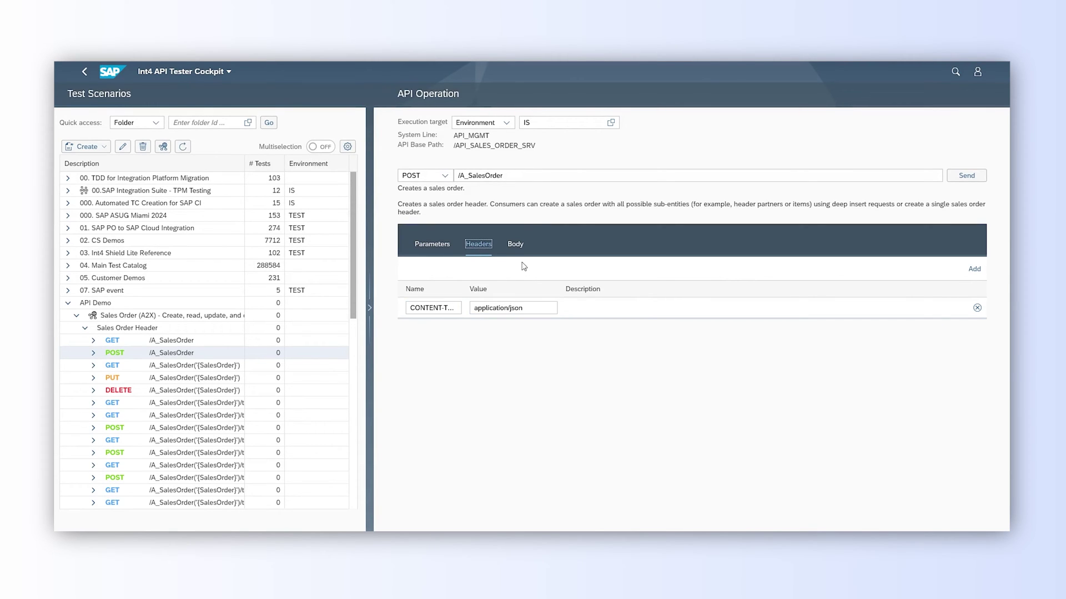
click(516, 246)
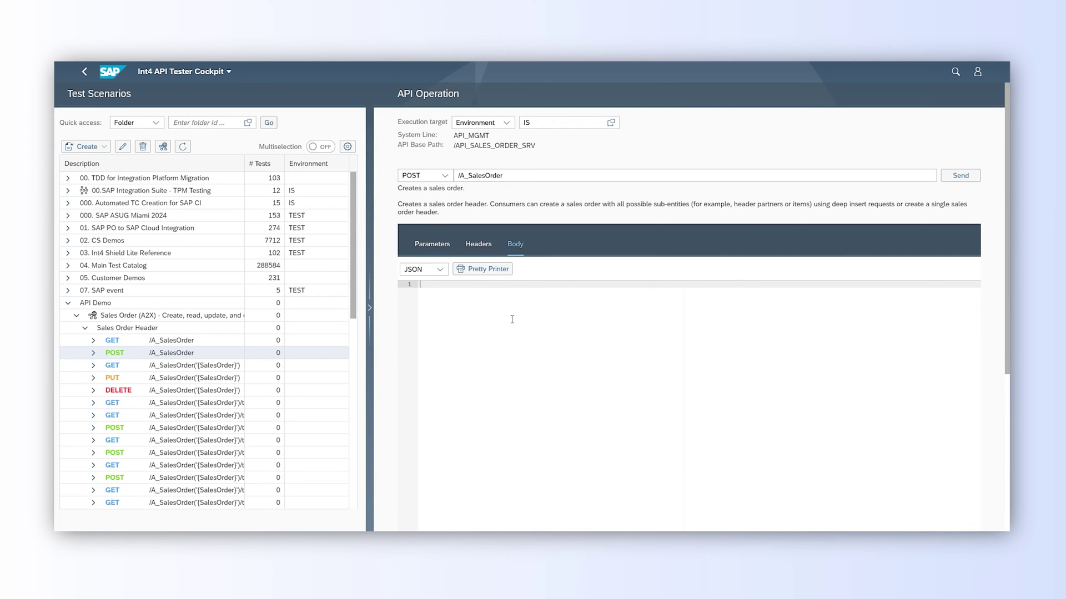
text({   "SalesOrderType": "OR",   "SalesOrganization": "1710",   "DistributionChannel": "10",   "OrganizationDivision": "00",   "SoldToParty": "USCU_S01",   "PurchaseOrderByCustomer": "TESTMR04",   "to_Item": {     "results": [       {         "SalesOrderItem": "10",         "Material": "MZ-FG-R300",         "RequestedQuantity": "10",         "RequestedQuantityUnit": "PC"       },       {         "SalesOrderItem": "20",         "Material": "MZ-FG-R200",         "RequestedQuantity": "12",         "RequestedQuantityUnit": "PC"       },       {         "SalesOrderItem": "30",         "Material": "MZ-FG-R100",         "RequestedQuantity": "16",         "RequestedQuantityUnit": "PC"       }     ]   } })
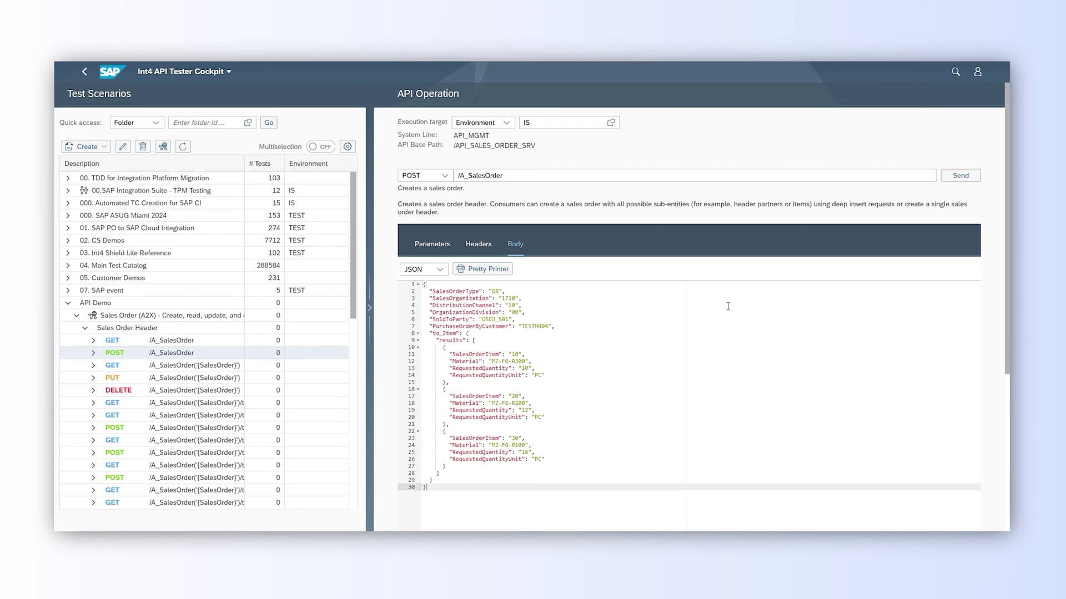
- Send the POST request and select new sales order 76562 in the 201 Created response
click(958, 176)
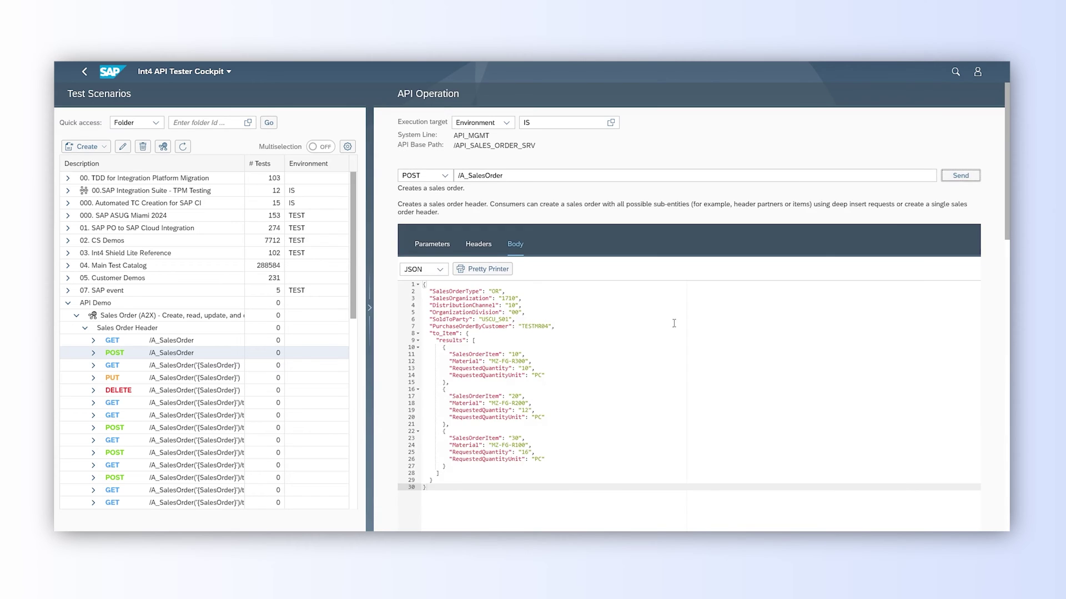
scroll(673, 323, down, 10)
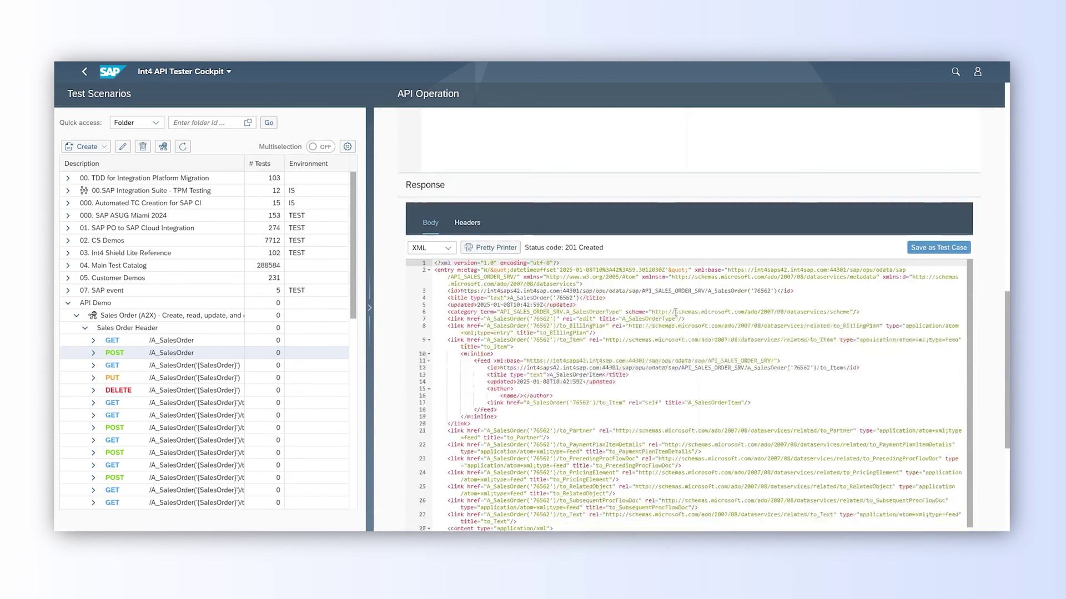
scroll(676, 312, down, 3)
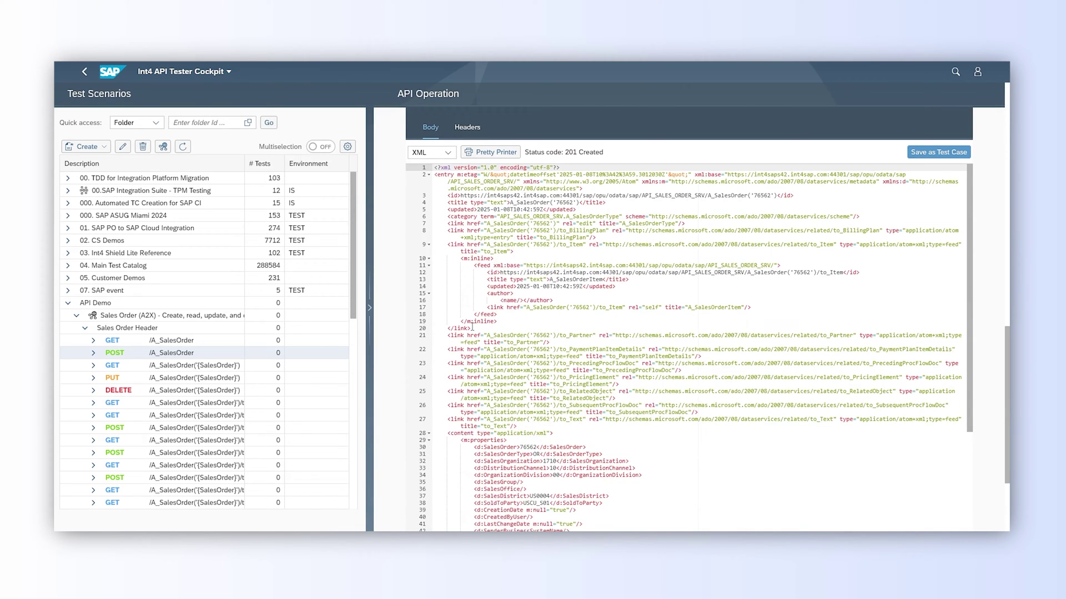
drag(473, 447, 587, 447)
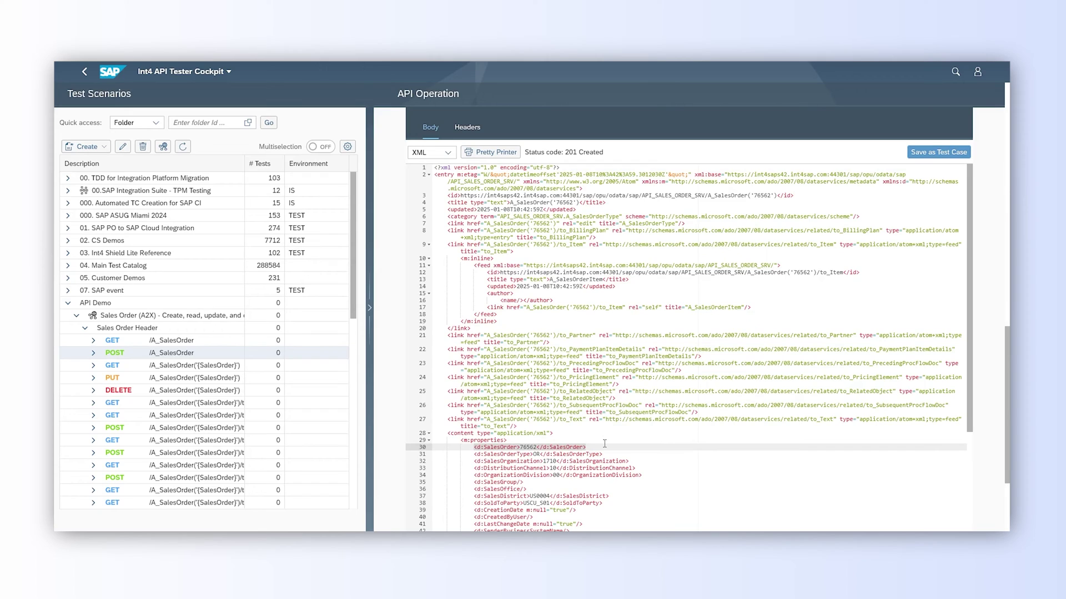
- Save the response as a test case with automation object NEW_AO_API_POST1
click(603, 448)
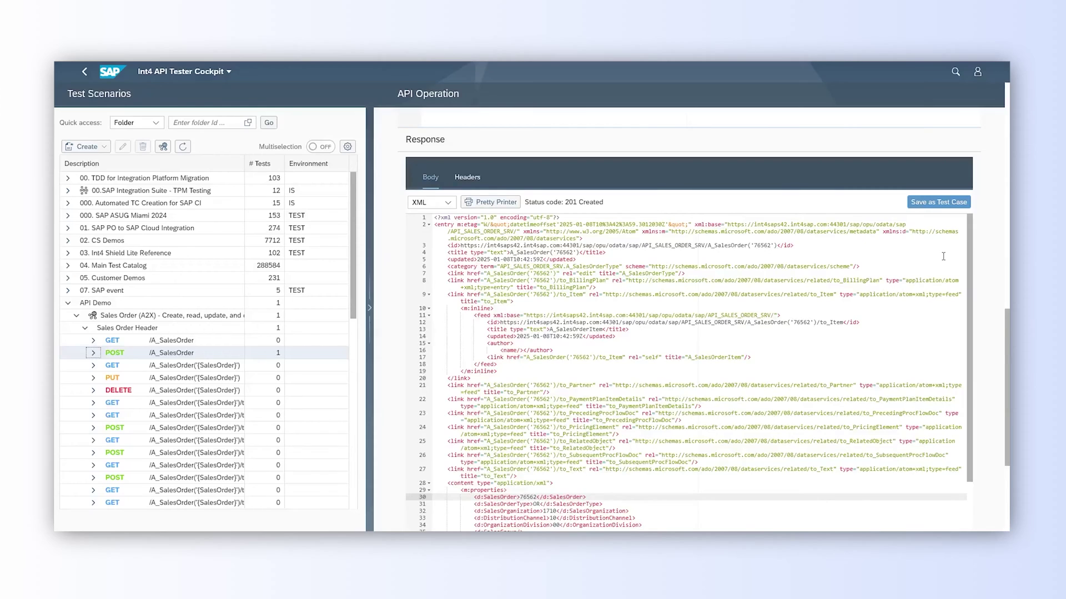
click(934, 206)
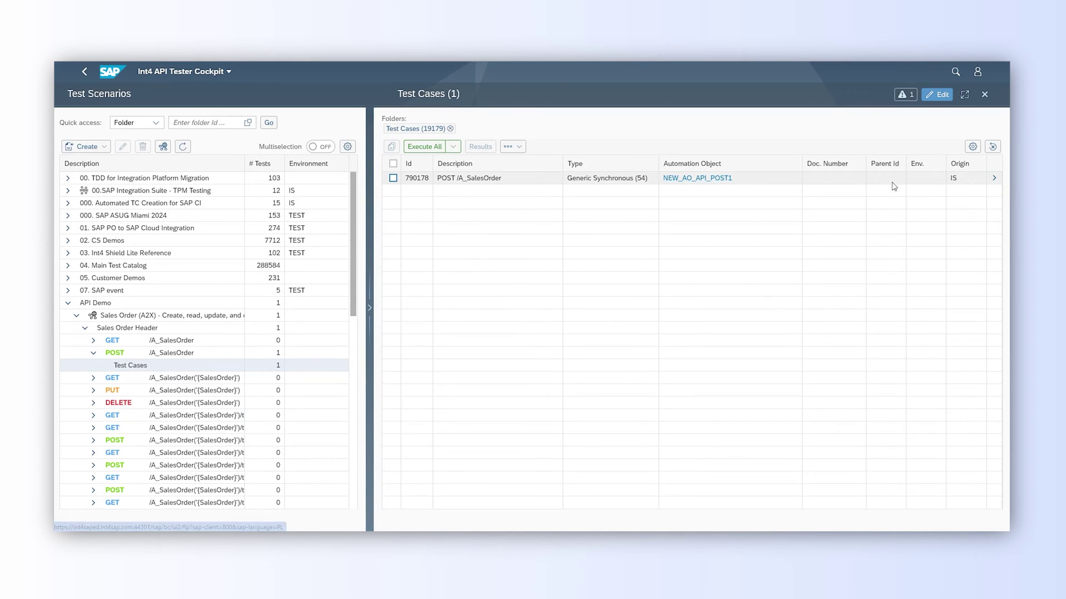
click(994, 179)
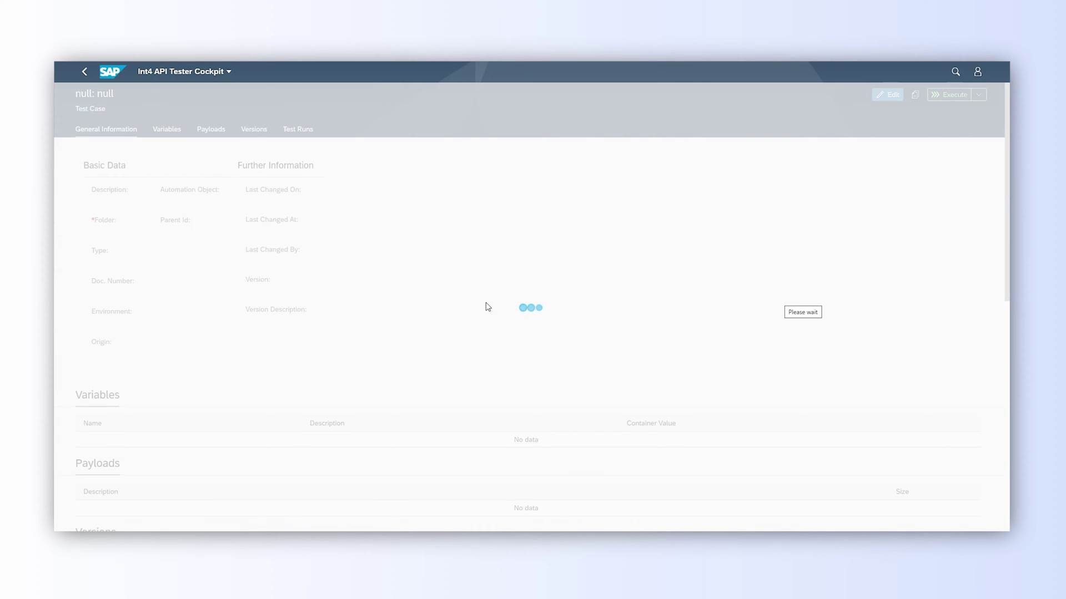
scroll(486, 311, down, 2)
scroll(477, 333, down, 2)
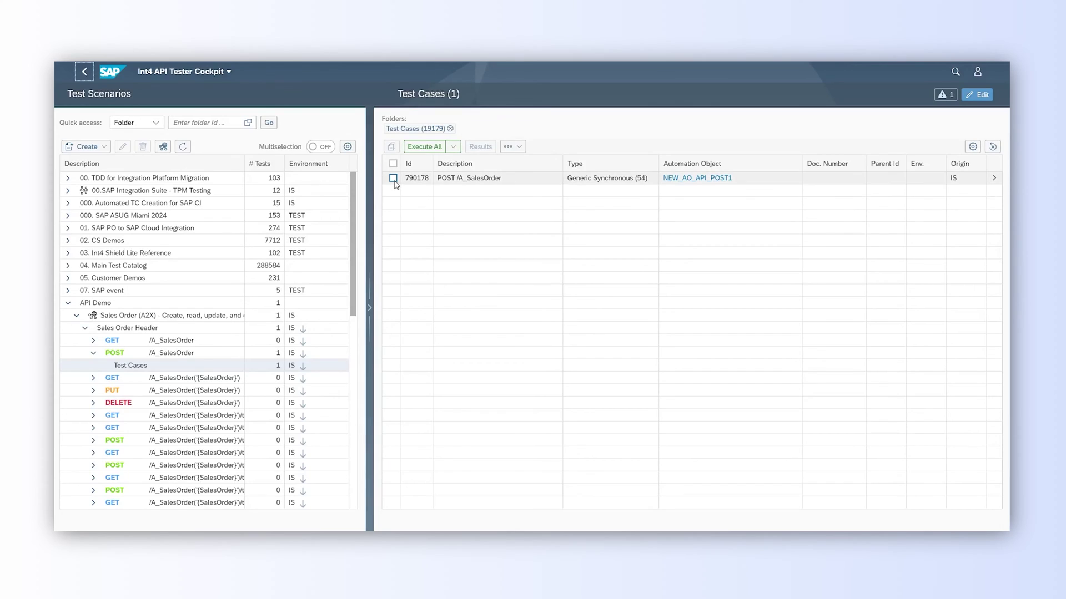
- Execute test case 790178 and review its passed result comparing orders 76562 and 76568
click(393, 178)
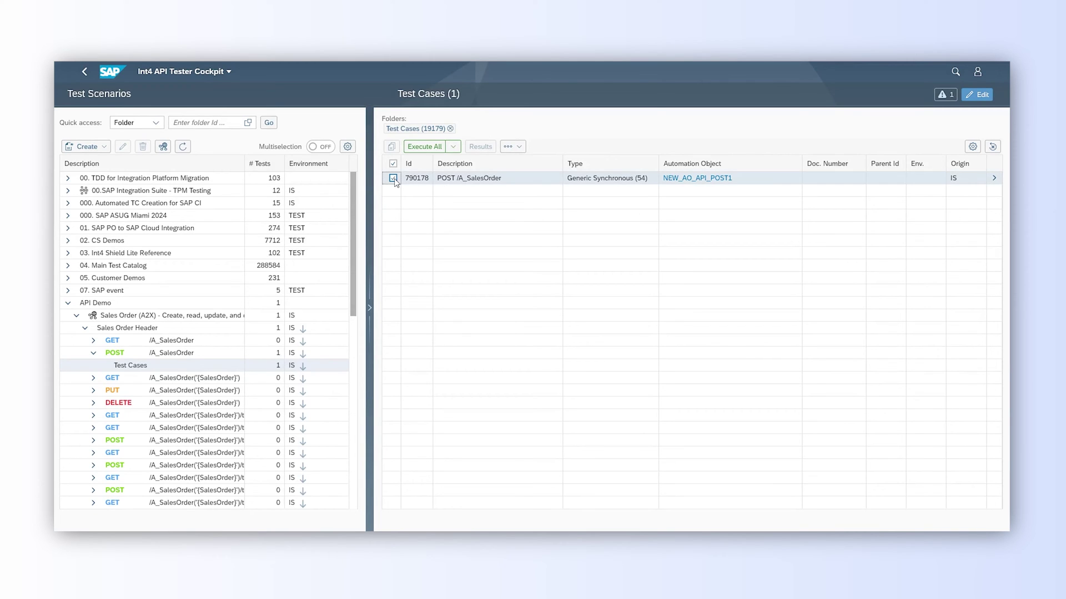
click(434, 148)
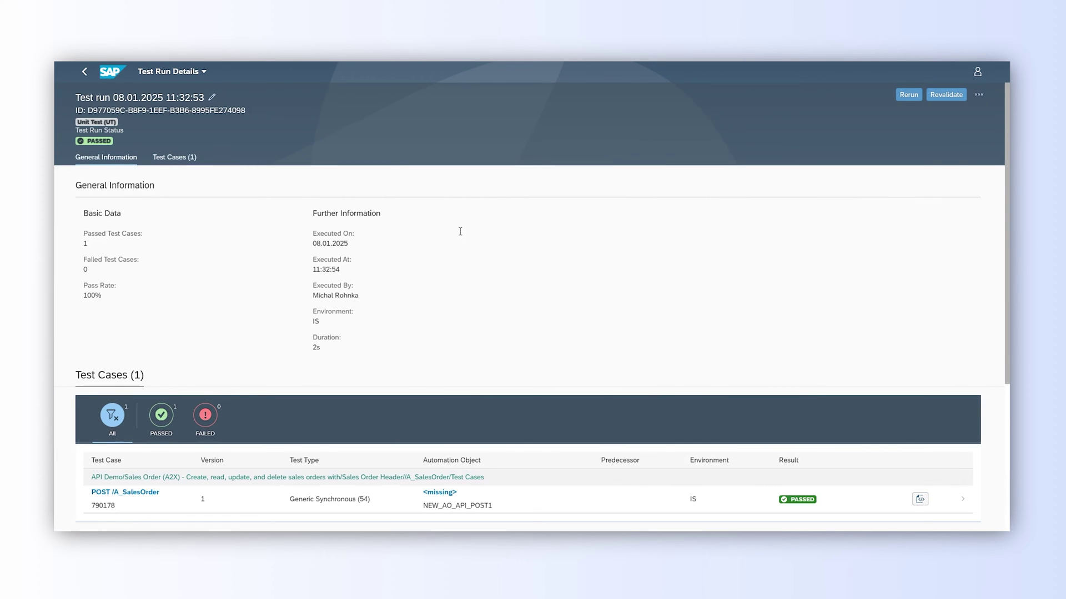
scroll(459, 239, down, 1)
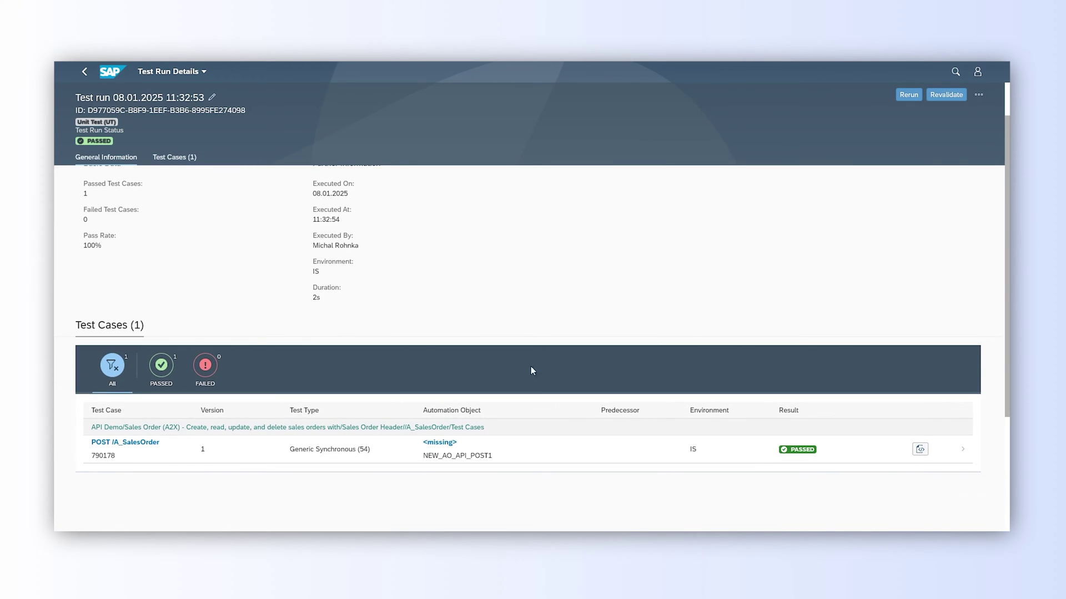
click(560, 449)
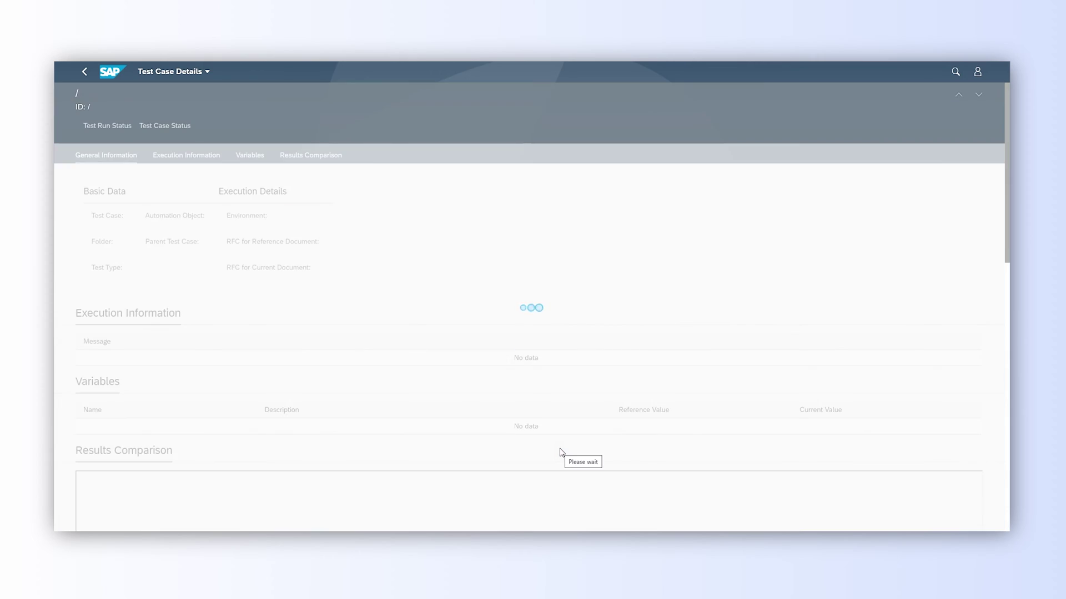
scroll(531, 404, down, 6)
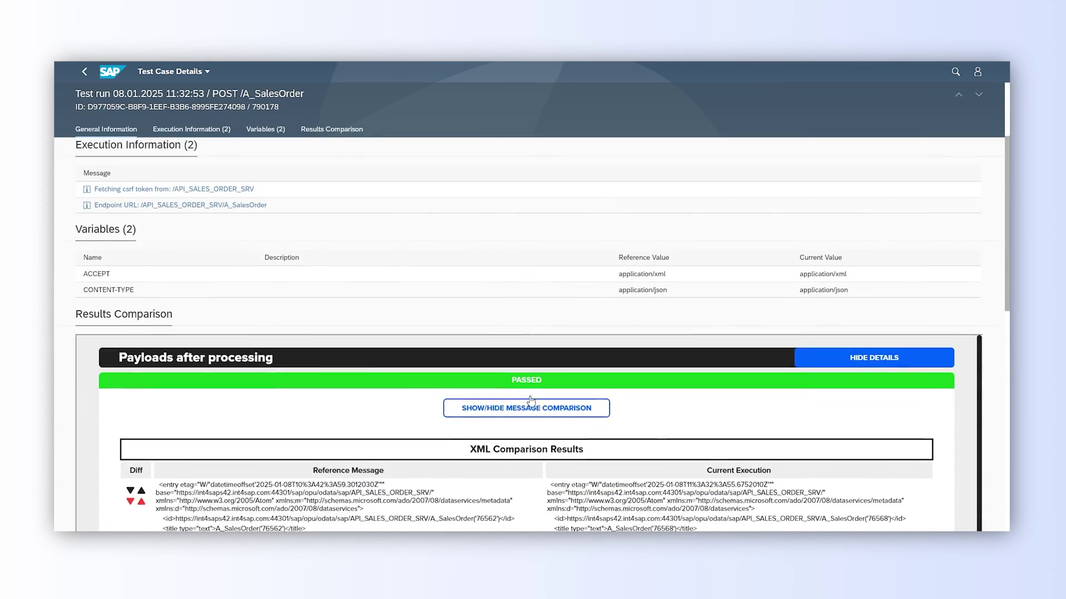
scroll(531, 405, down, 5)
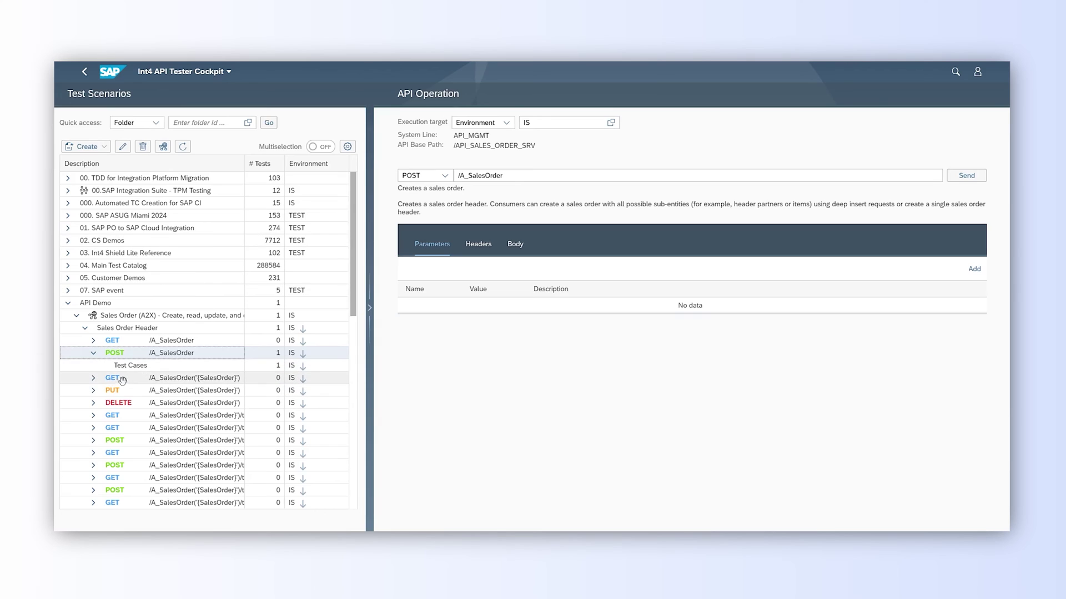
- Send GET /A_SalesOrder('{SalesOrder}') with SalesOrder value 76568
click(122, 379)
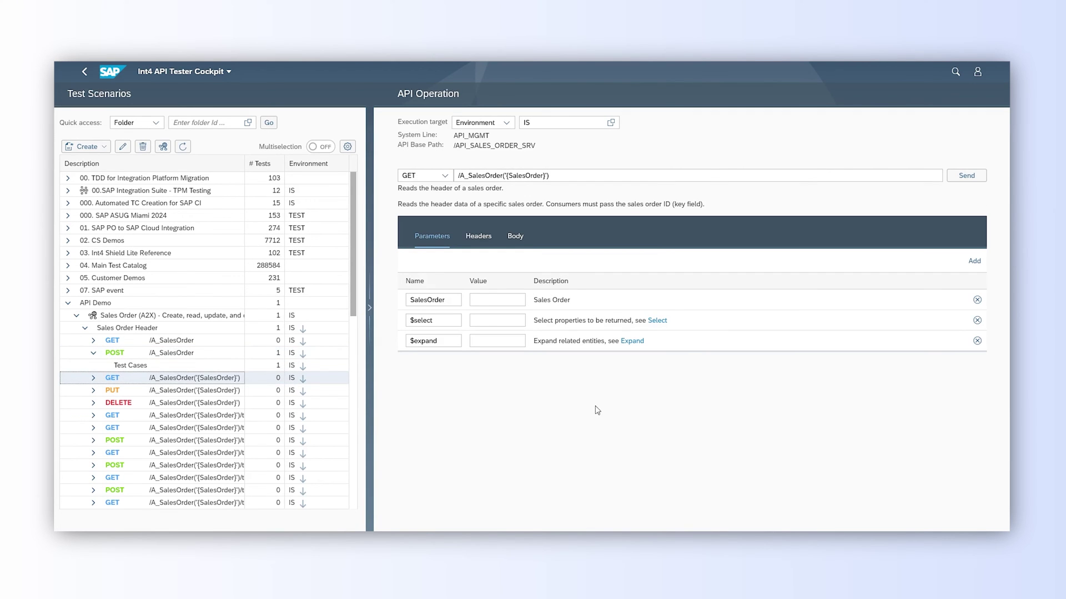
click(497, 299)
text(76568)
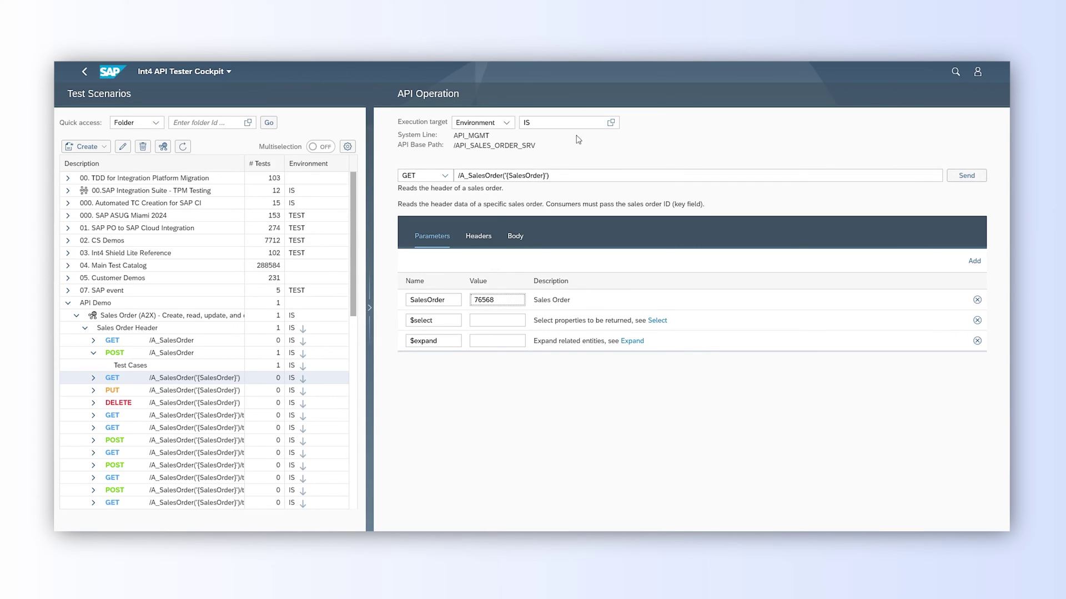
click(975, 178)
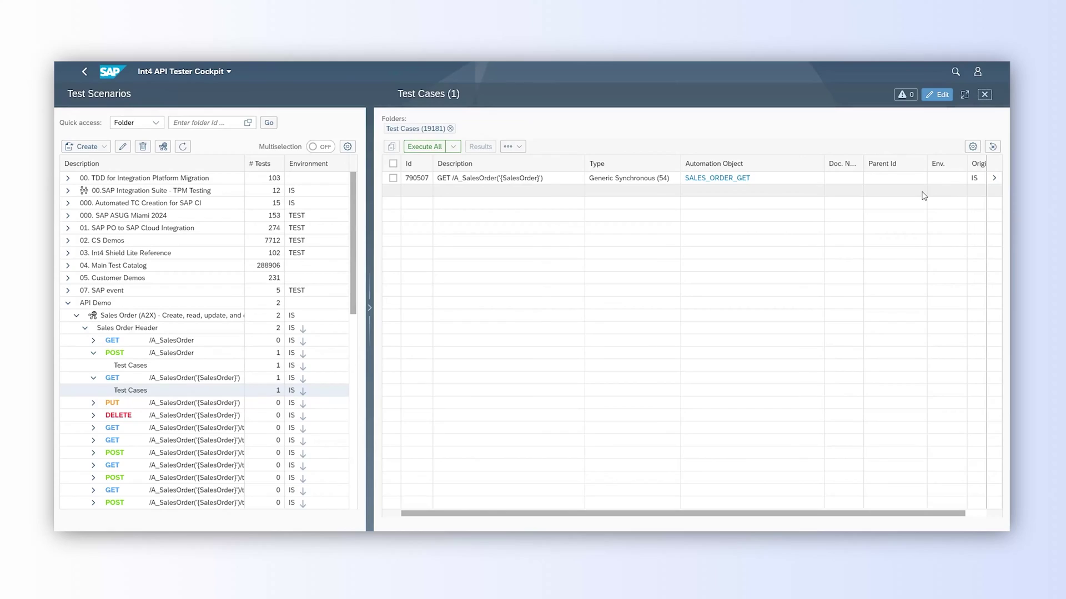
- Set Parent Id 790178 on test case 790507 in the Test Cases list
click(940, 95)
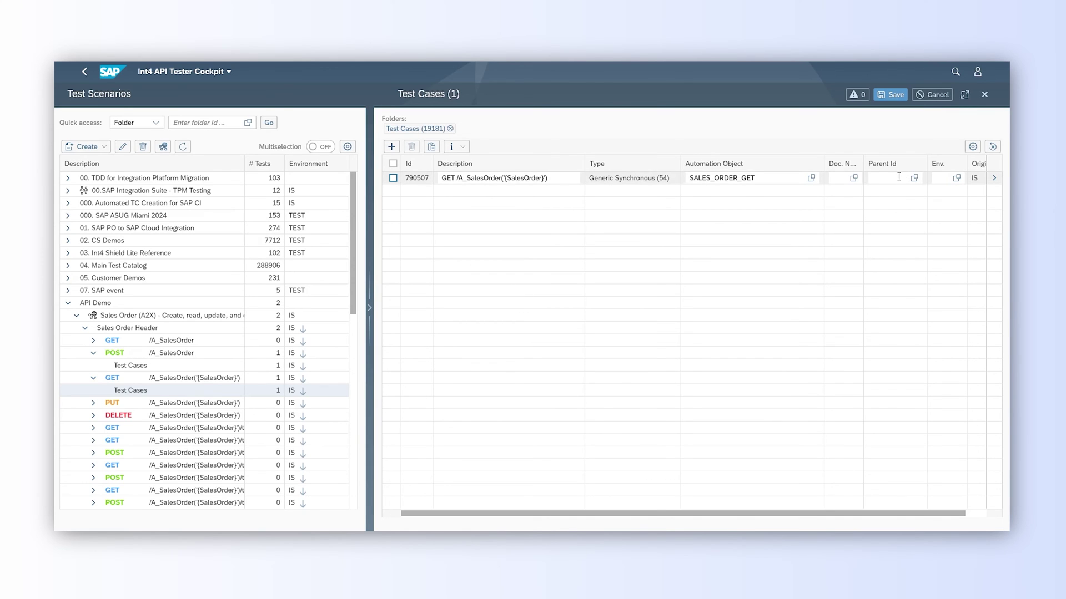
click(898, 176)
text(790178)
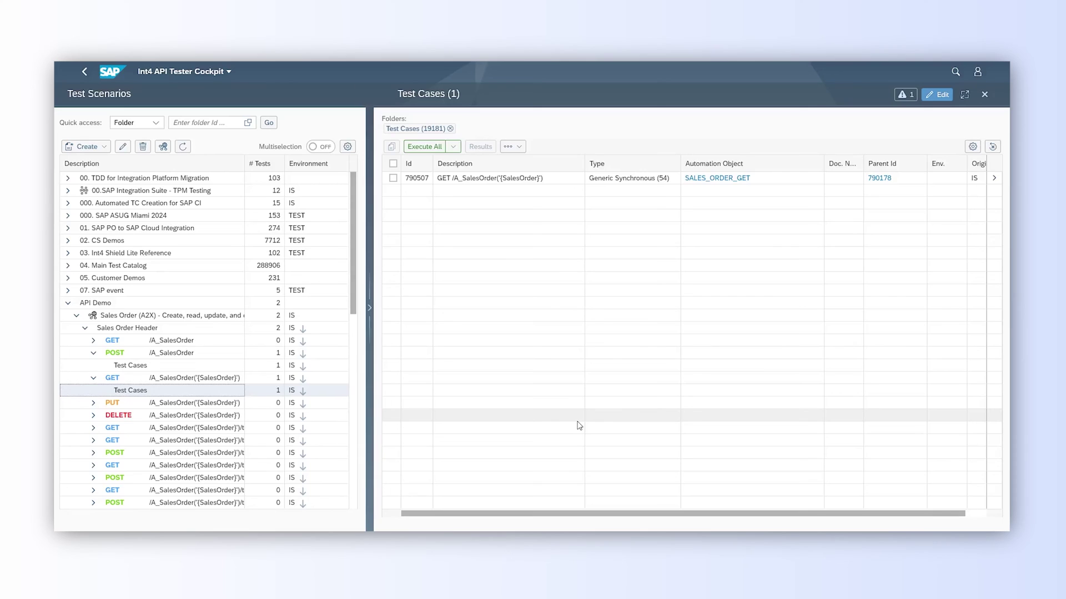
- With Multiselection on, select test cases 790178 and 790507 from both folders for execution
click(322, 148)
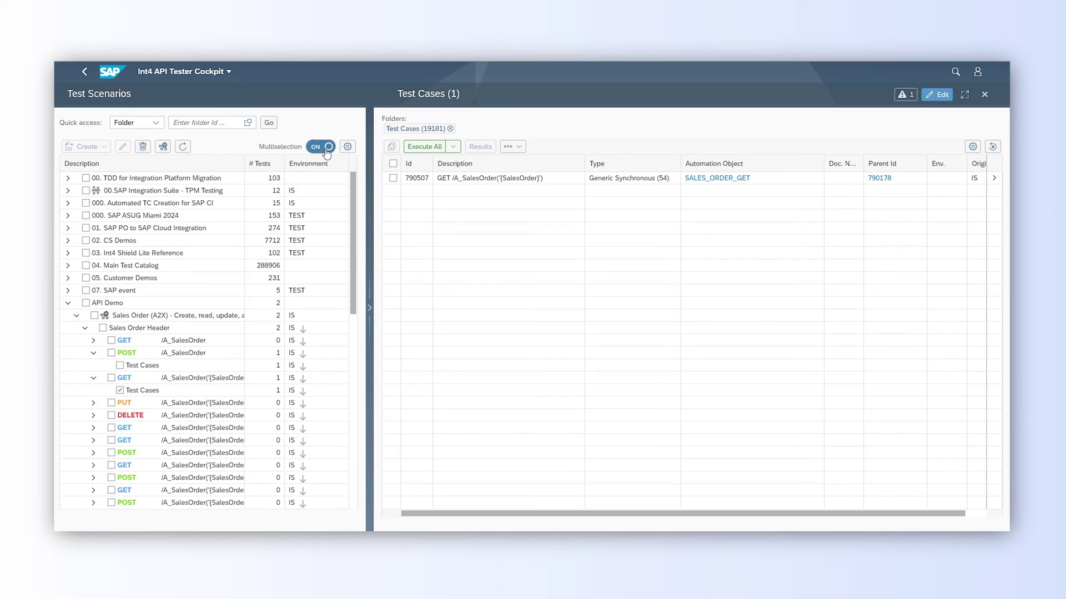
click(120, 366)
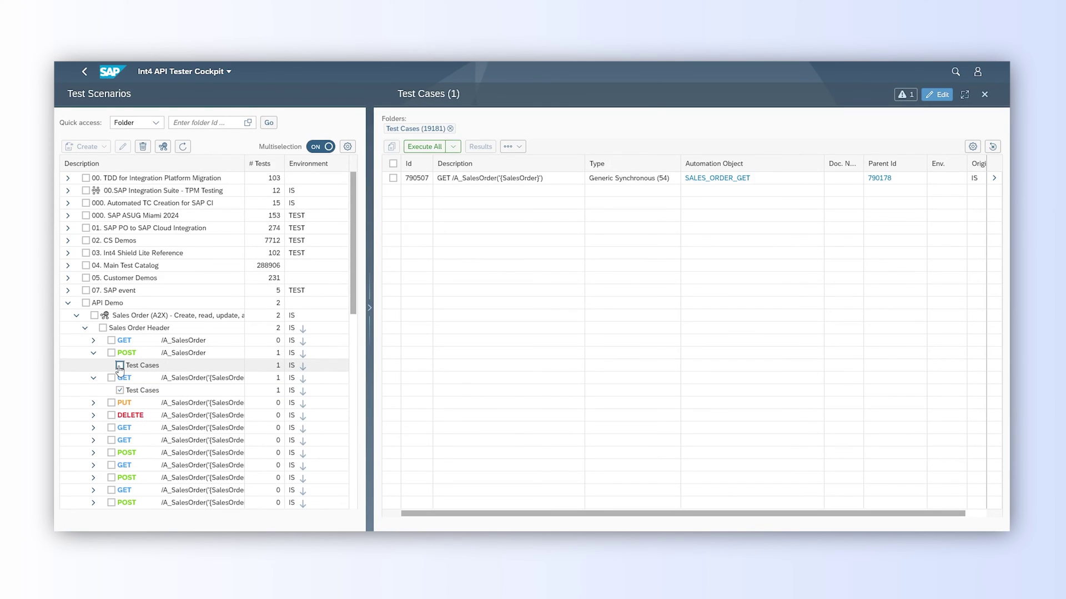
click(393, 164)
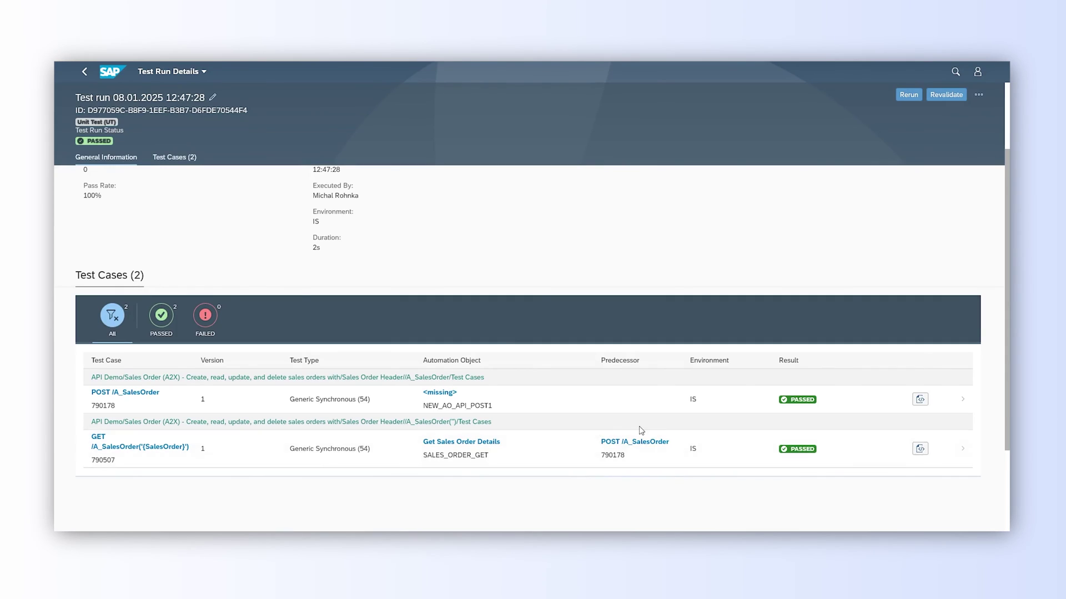
- Open GET test case 790507's run result showing the passed comparison of order 76568 against 76572
click(549, 406)
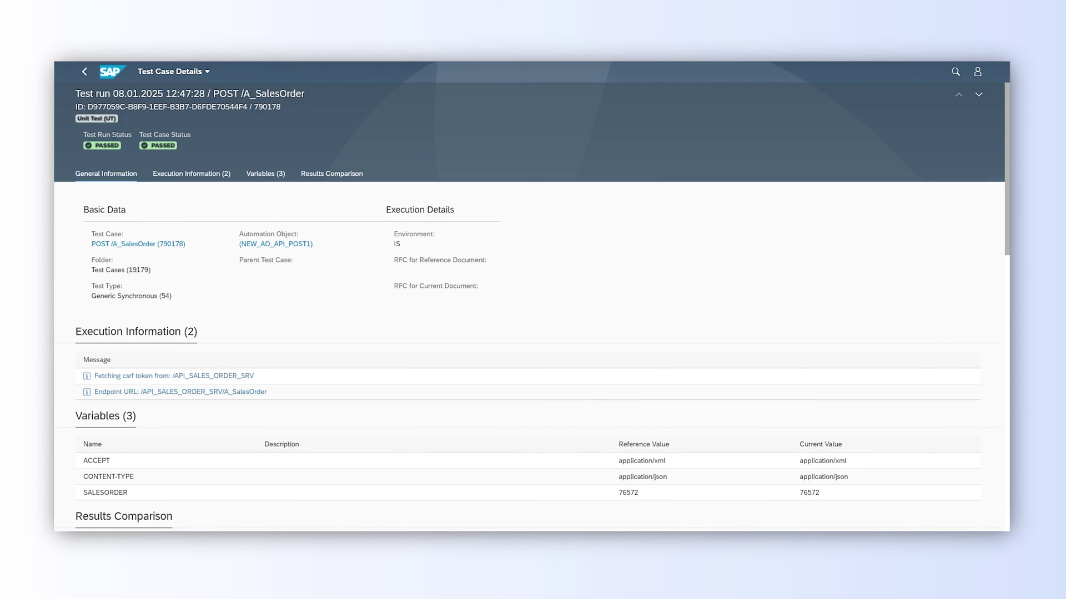
click(85, 71)
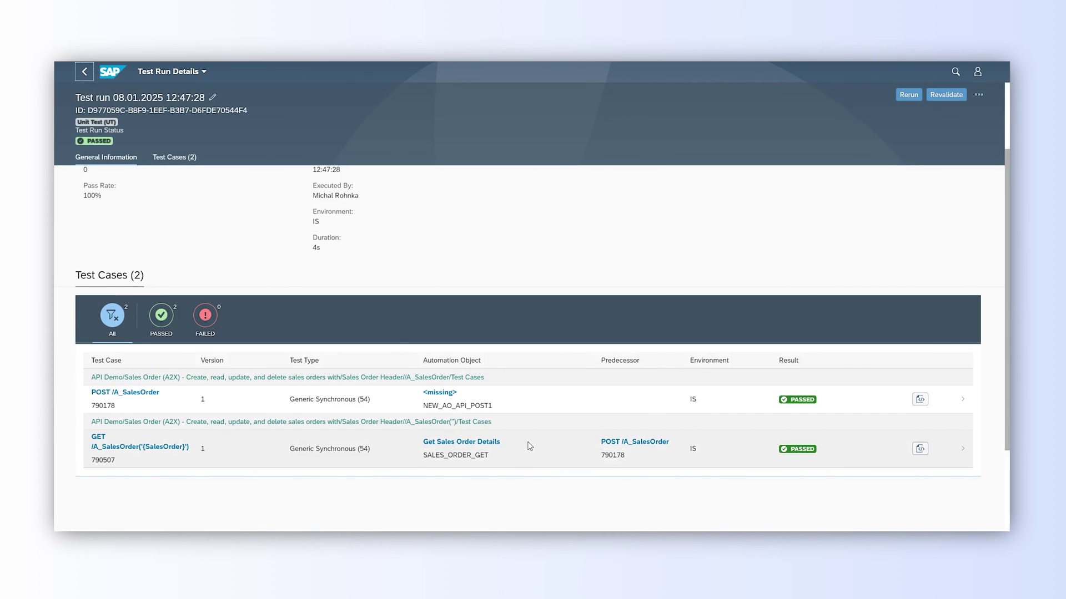
click(530, 446)
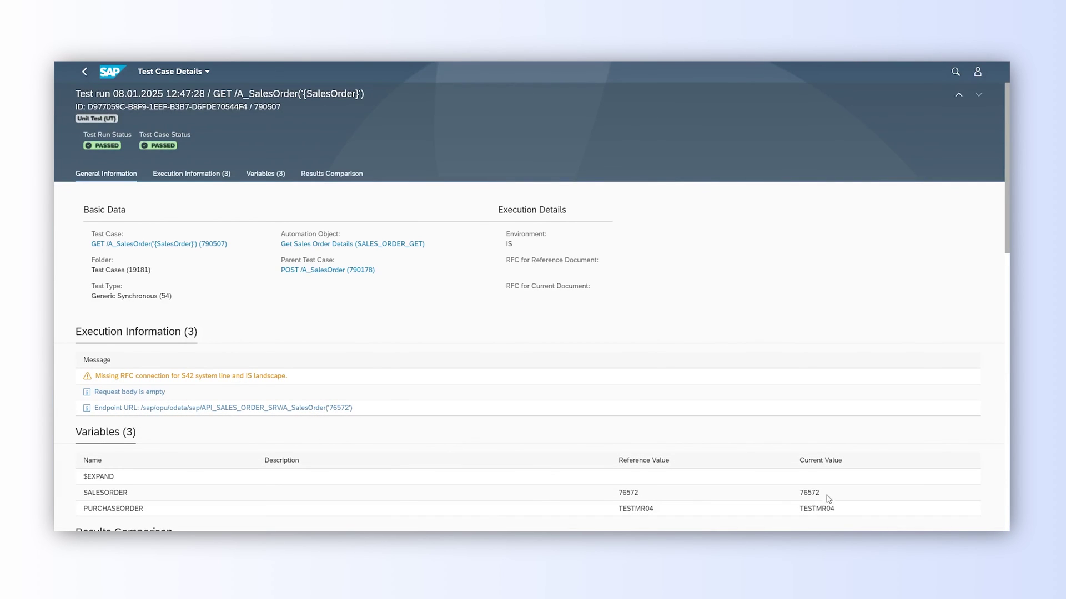
scroll(438, 341, down, 2)
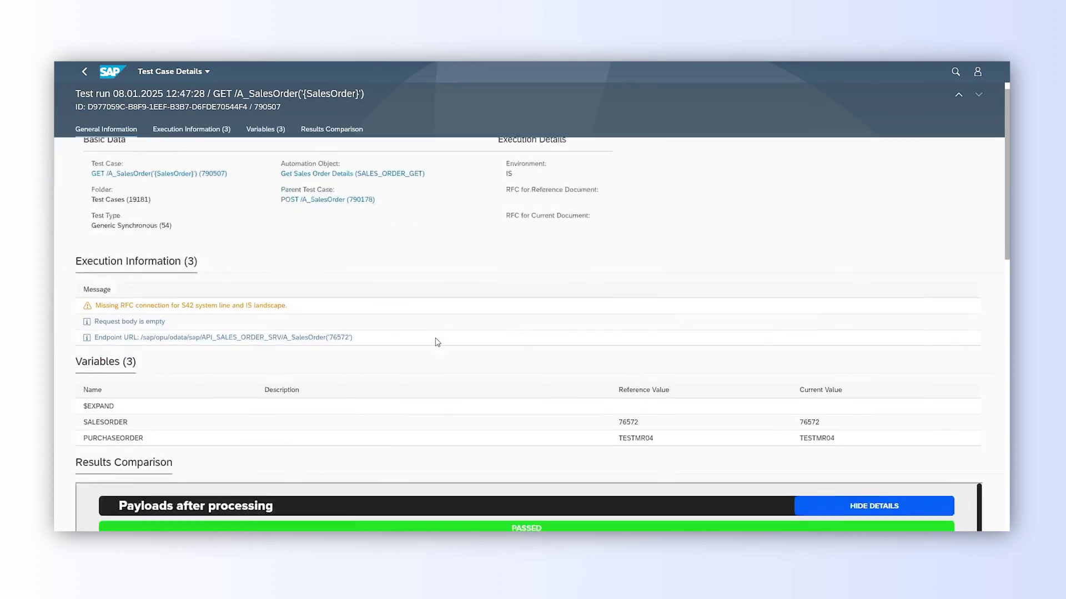
scroll(438, 342, down, 5)
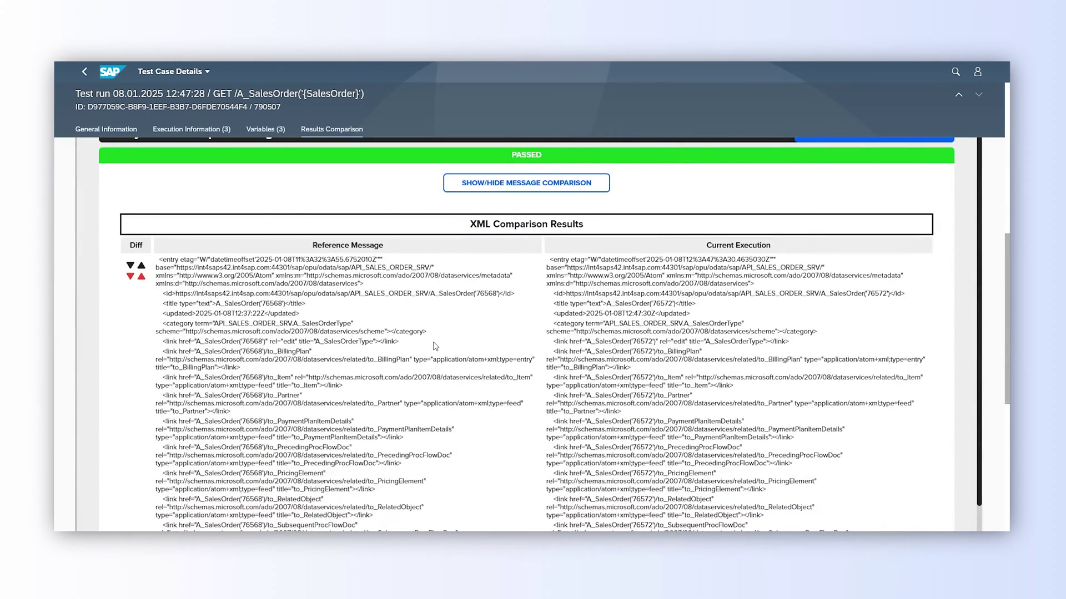